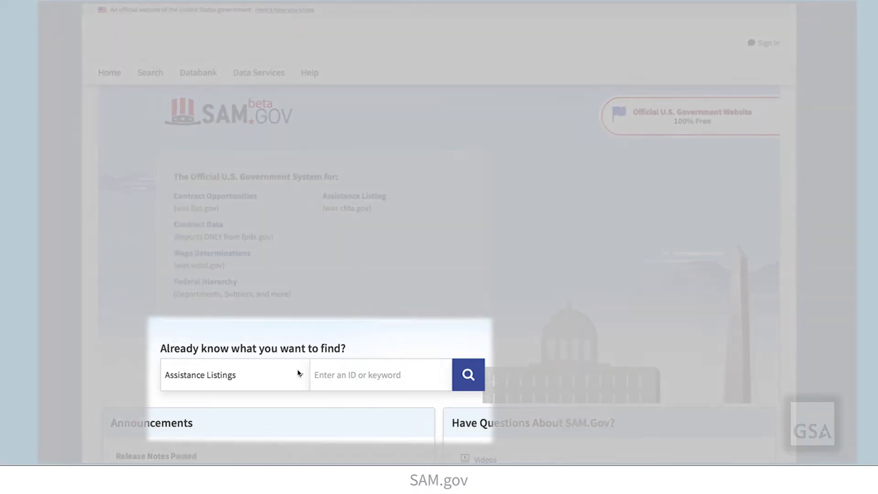
Search SAM.gov Contract Opportunities for keyword 624120
left_click(299, 374)
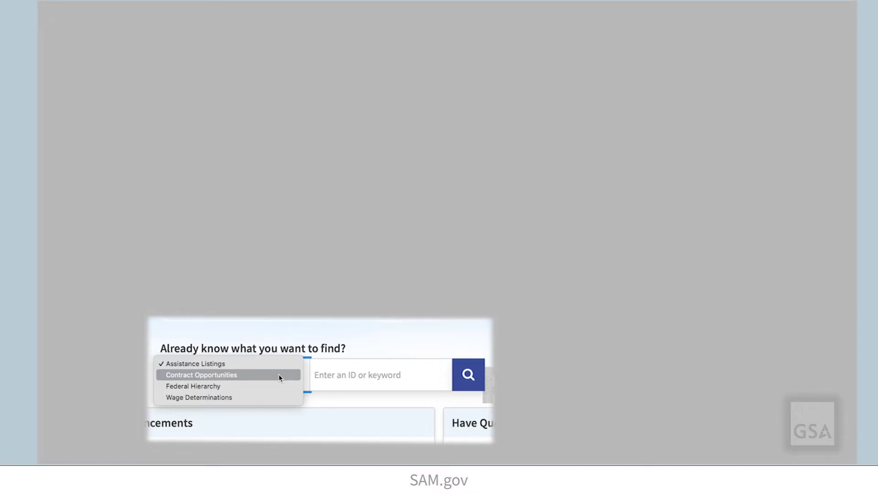
left_click(280, 376)
left_click(330, 375)
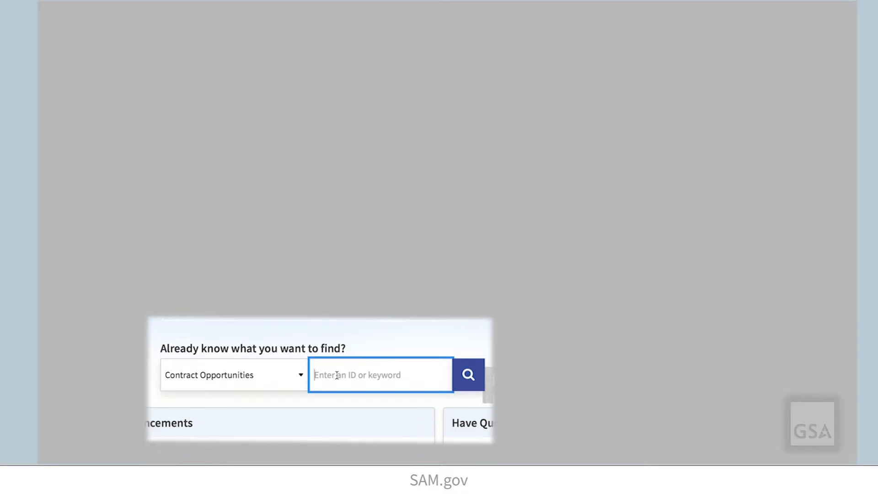
type("624")
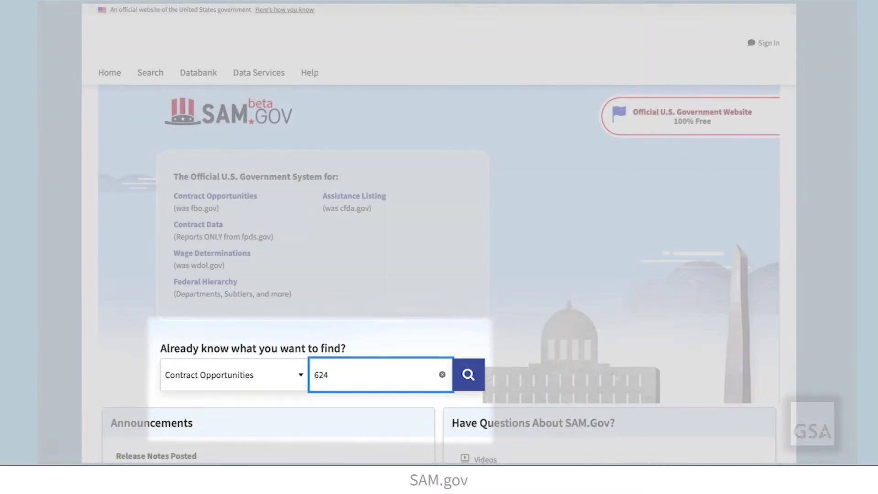
type("120")
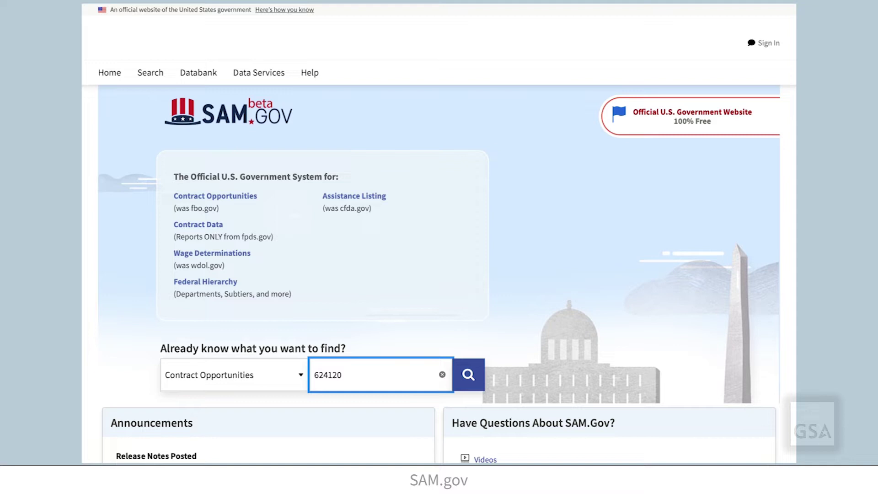
left_click(469, 378)
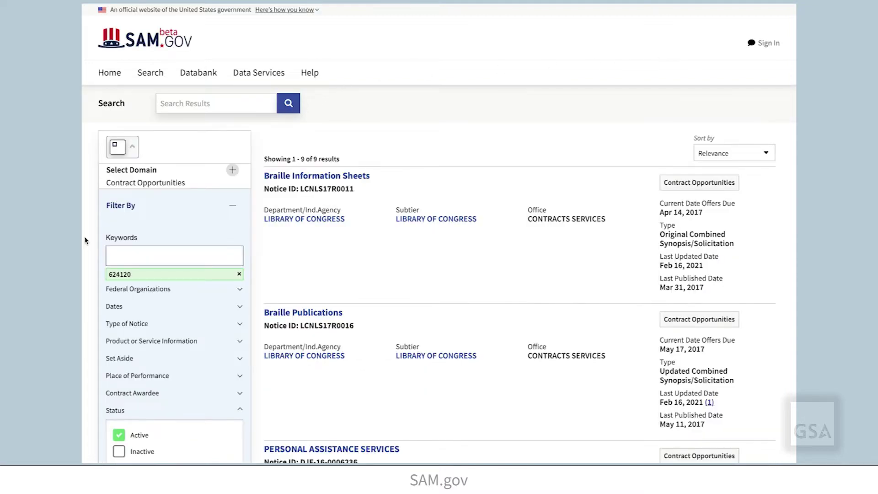
Add 624410 as a second keyword filter alongside 624120
left_click(149, 253)
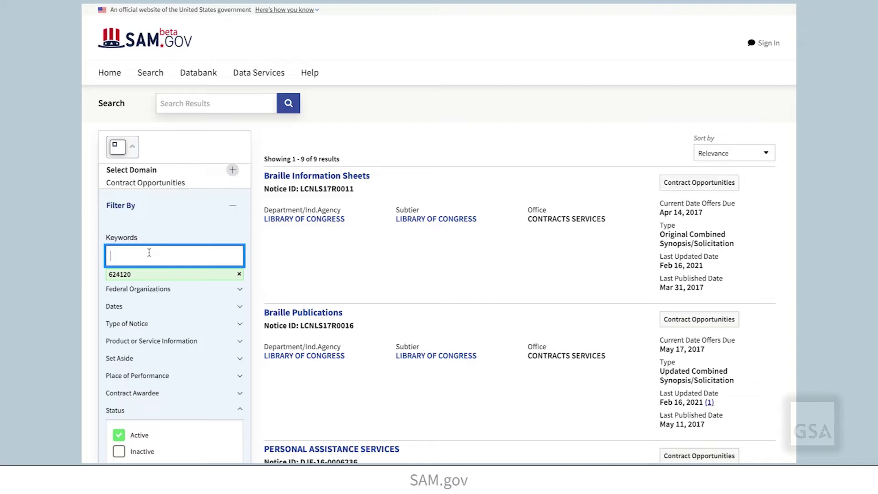
type("624410")
key("Return")
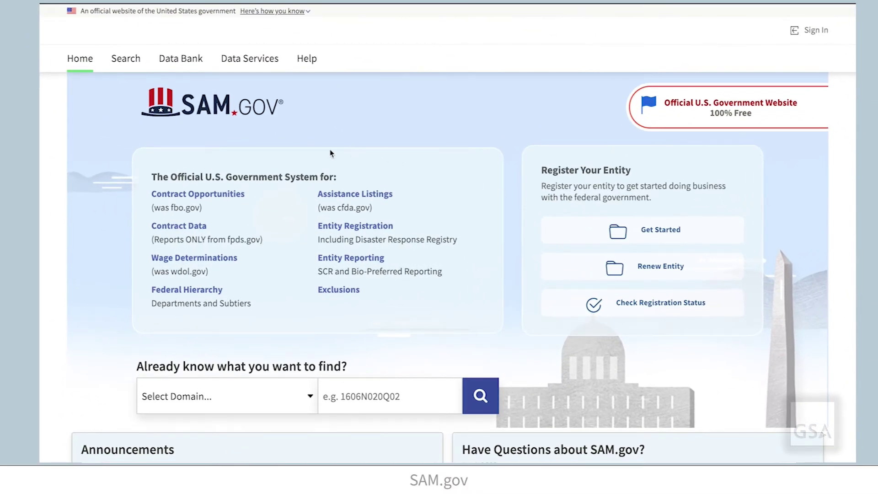
Go to the Contract Opportunities advanced search and bring its Filter By panel into view
left_click(225, 195)
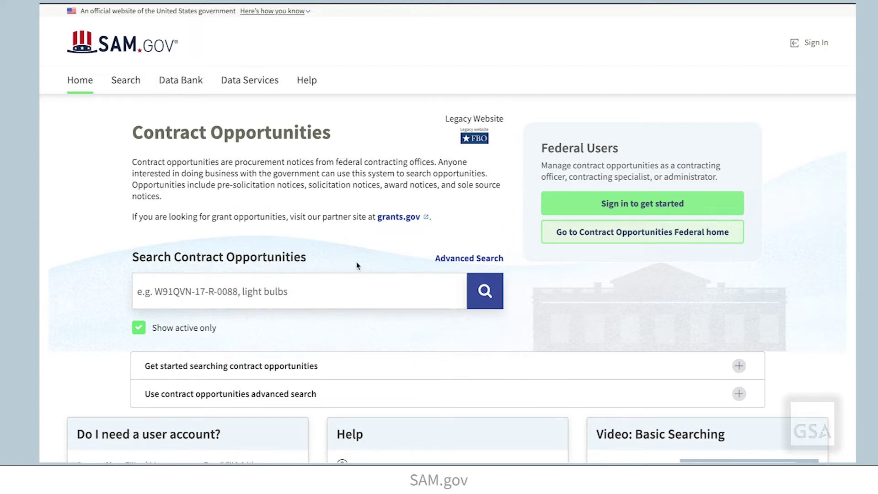
left_click(451, 261)
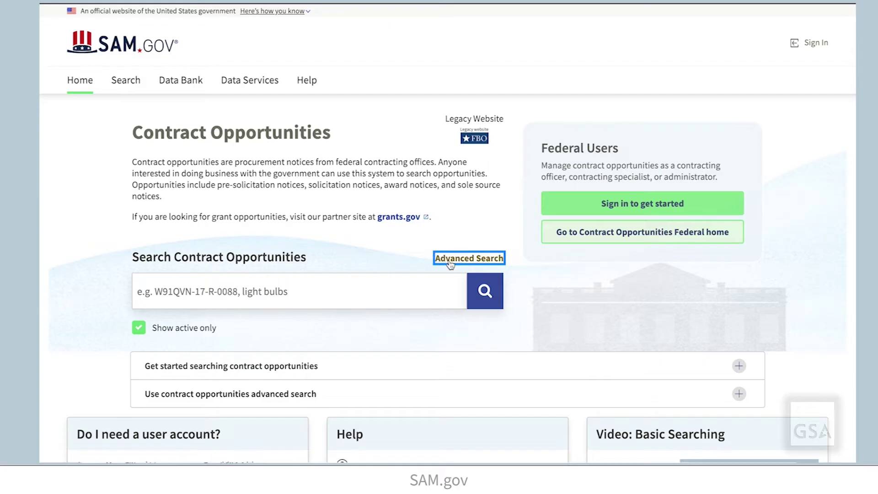
scroll(590, 328, "down", 3)
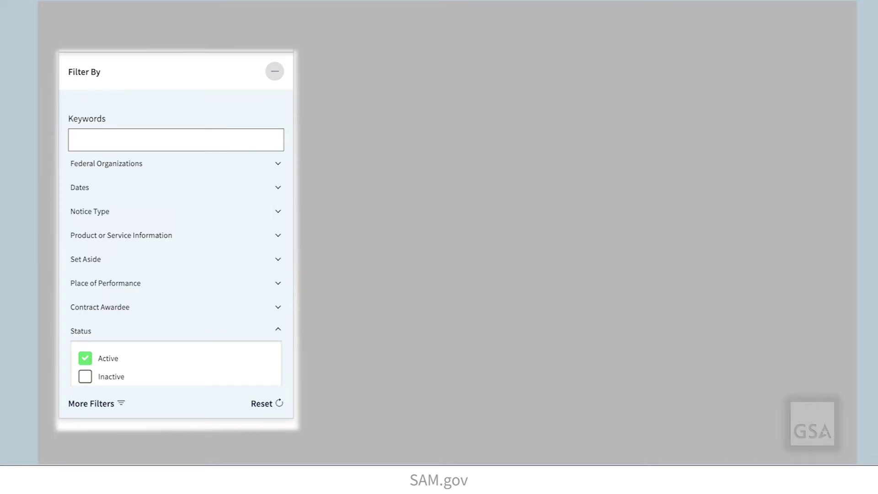
Expand Product or Service Information and scroll the NAICS code list to sectors 53–61
left_click(278, 235)
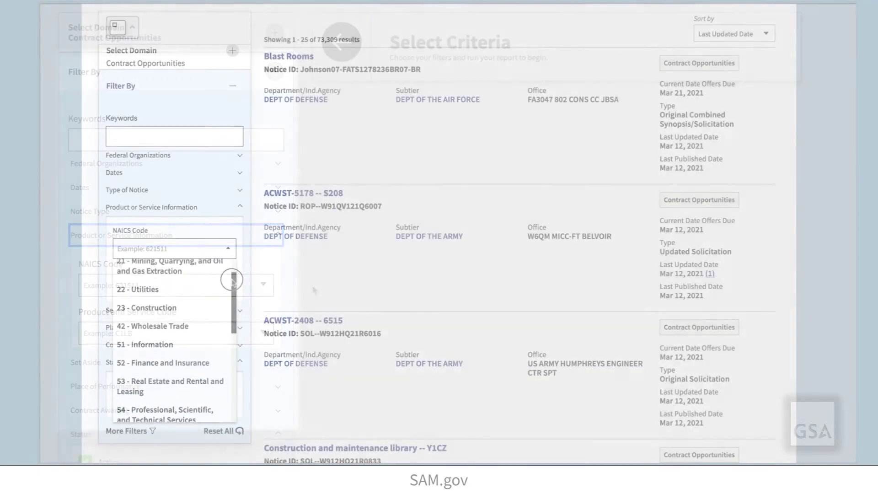
left_click_drag(233, 281, 230, 322)
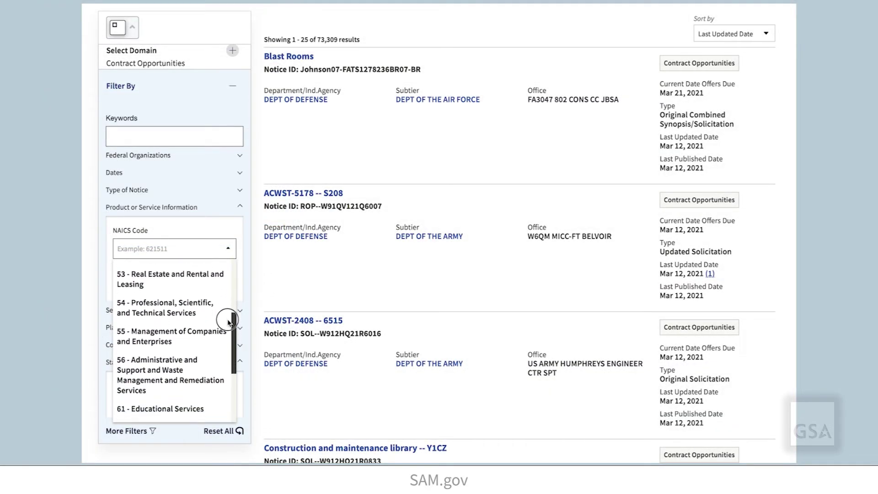
Add NAICS filters 54 Professional, Scientific, and Technical Services and 4234, searching '234'
left_click(213, 320)
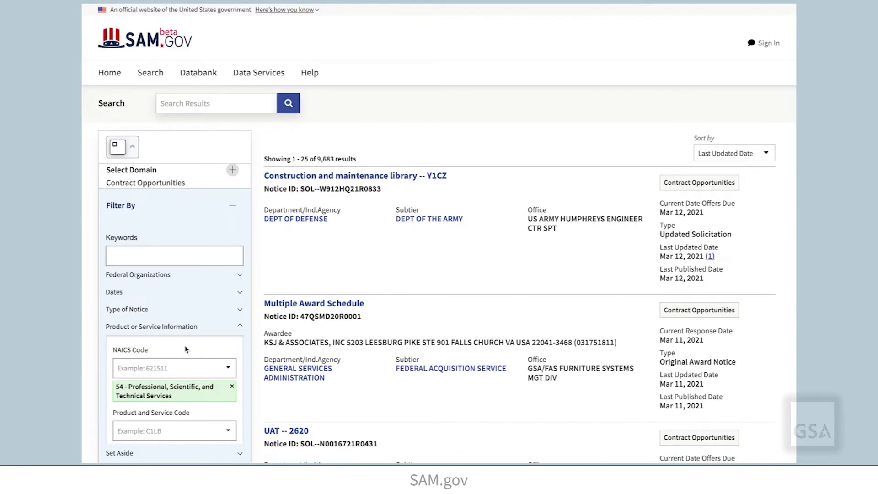
left_click(184, 364)
type("234")
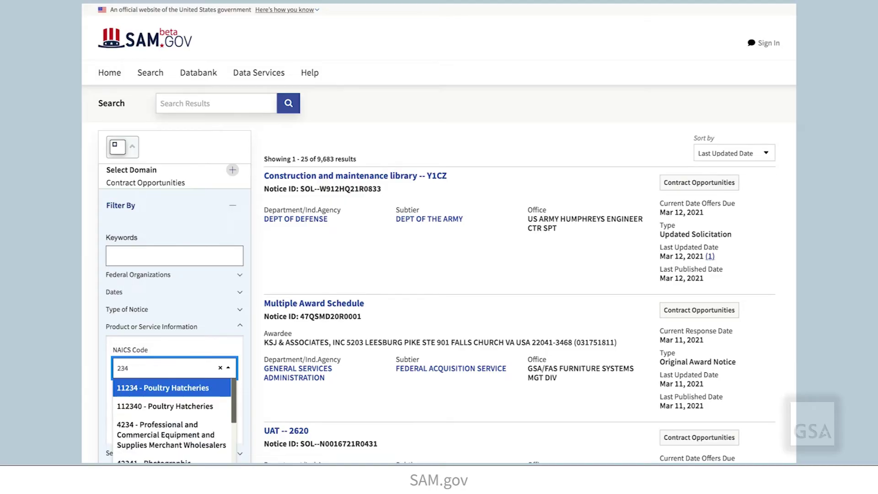
left_click(172, 431)
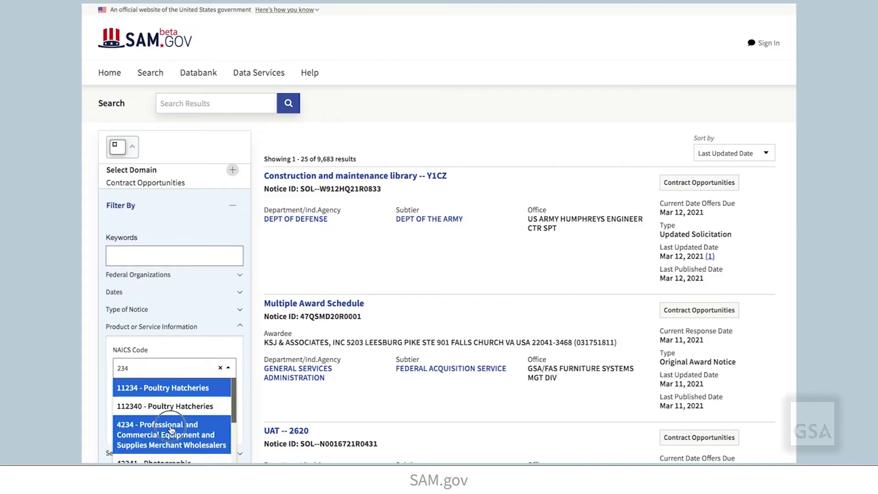
scroll(171, 417, "down", 3)
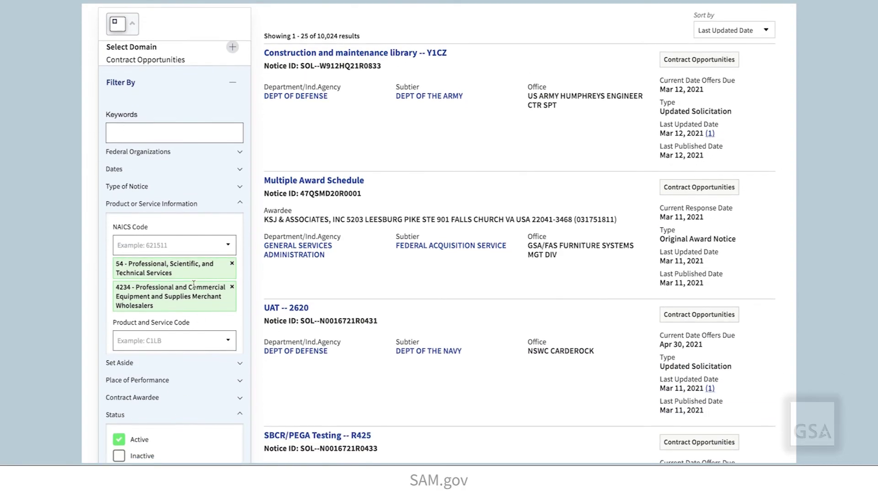
Search the NAICS codes for 611 and add 236116 as a filter
left_click(196, 246)
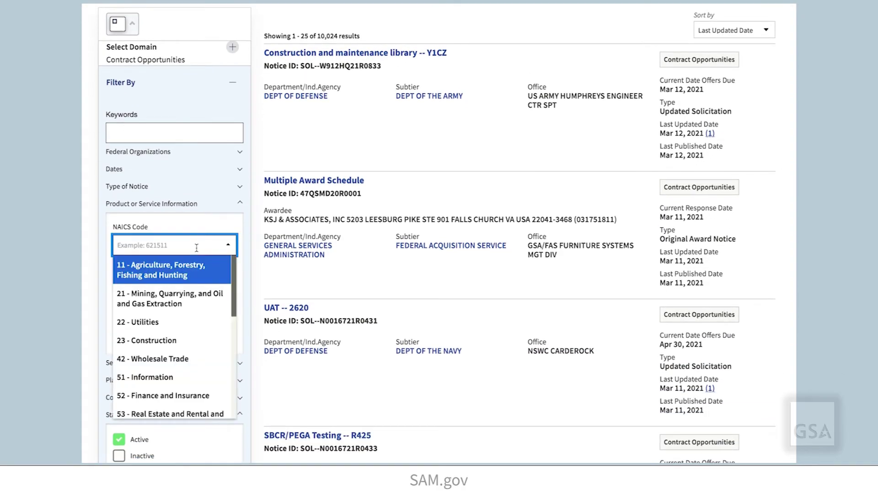
type("611")
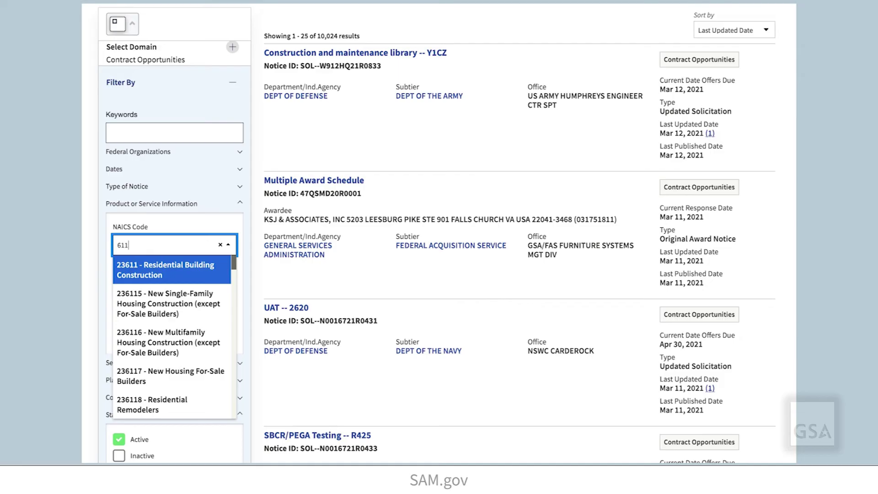
left_click(151, 339)
scroll(156, 334, "down", 4)
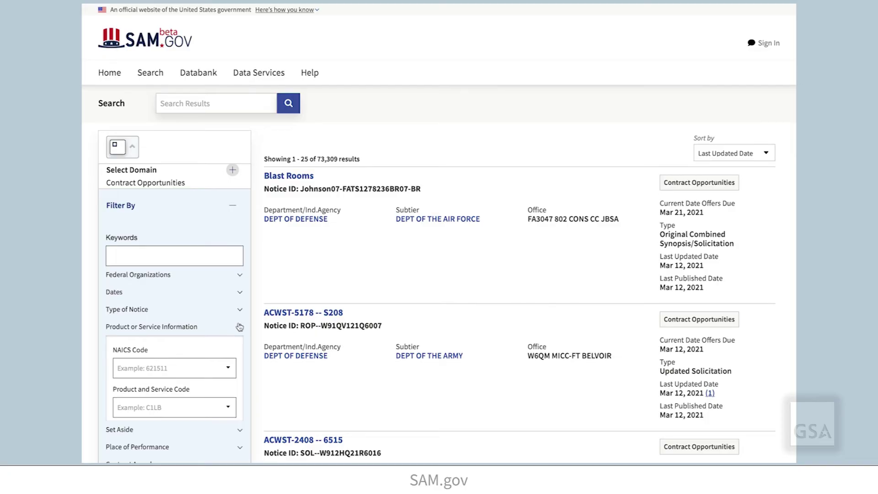
Filter by product and service code 2210 LOCOMOTIVES, found by searching '22'
scroll(233, 327, "down", 1)
scroll(233, 325, "down", 1)
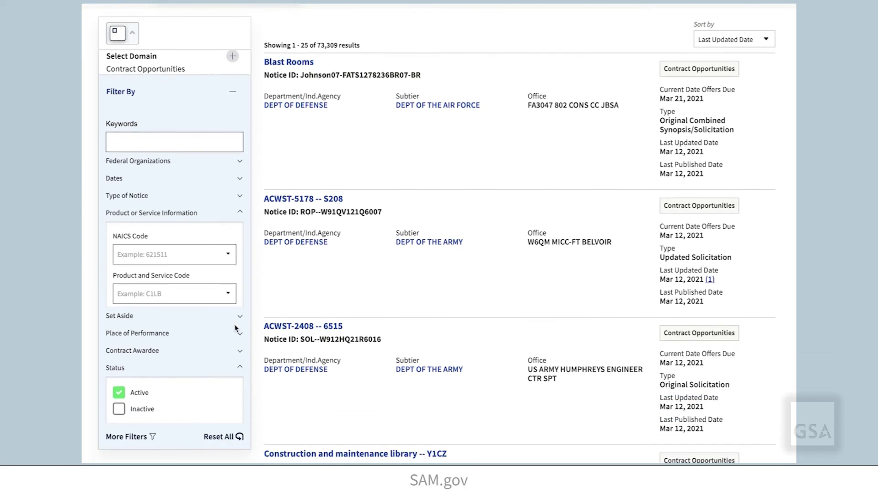
left_click(226, 312)
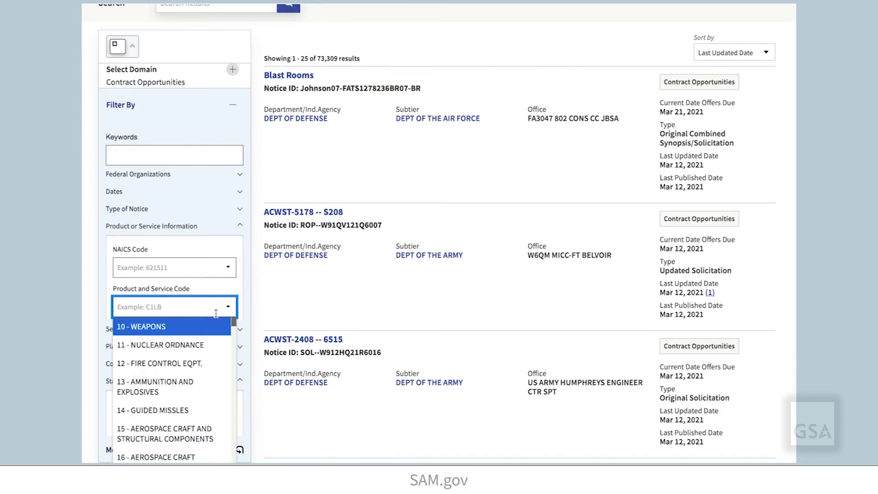
type("22")
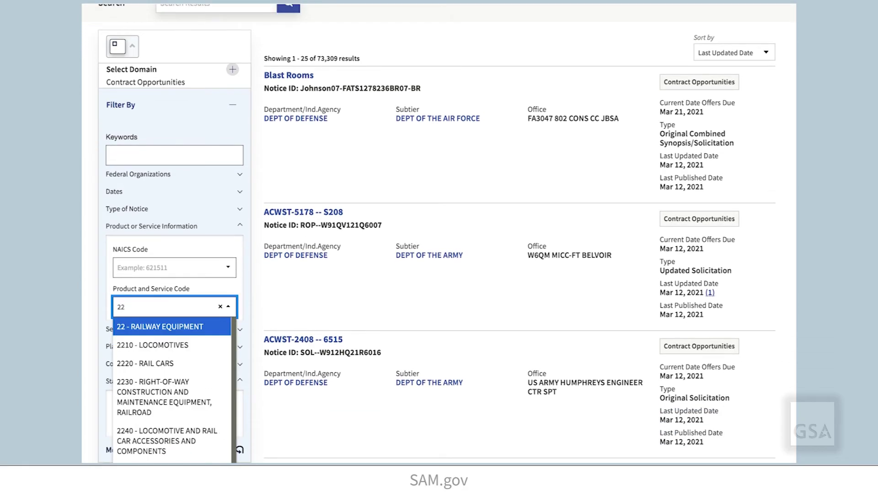
left_click(206, 344)
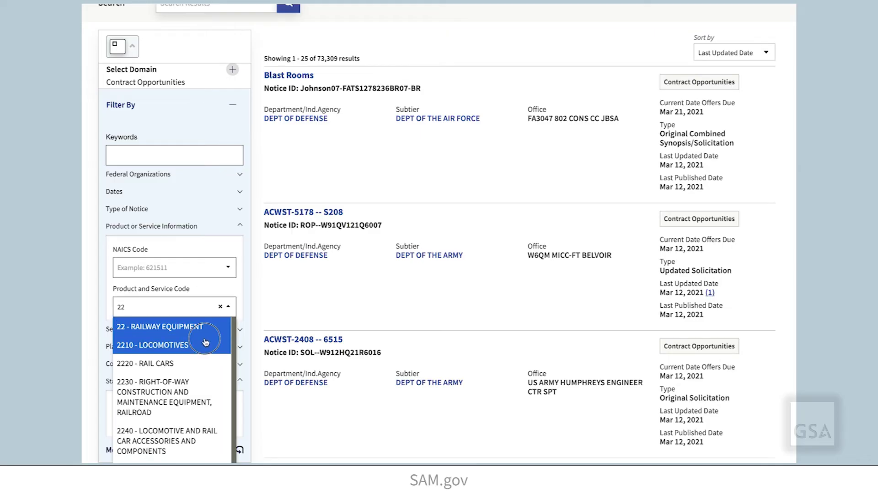
scroll(205, 348, "down", 3)
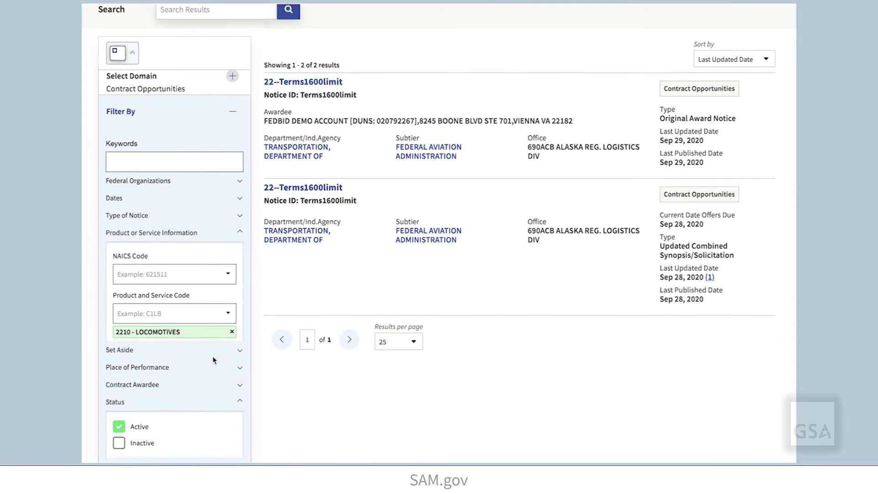
Add product and service code 2530 Vehicular Brake components, found by searching '25'
left_click(189, 294)
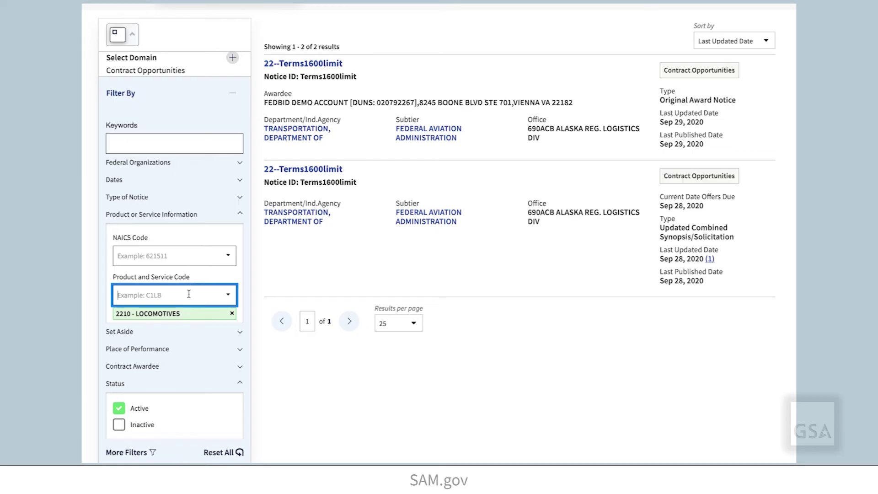
type("2")
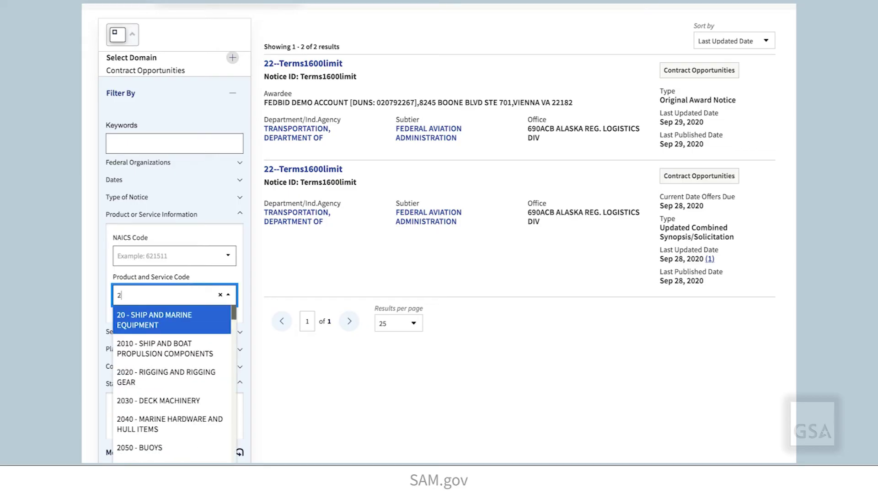
type("5")
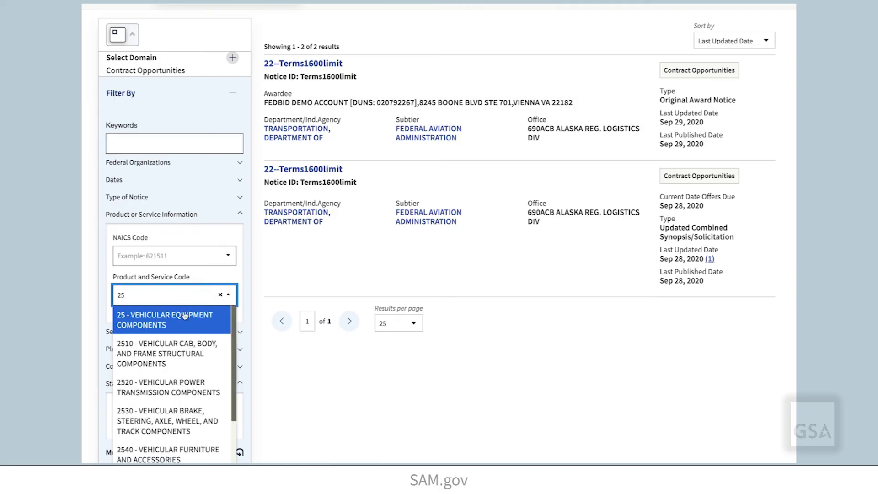
scroll(172, 348, "down", 1)
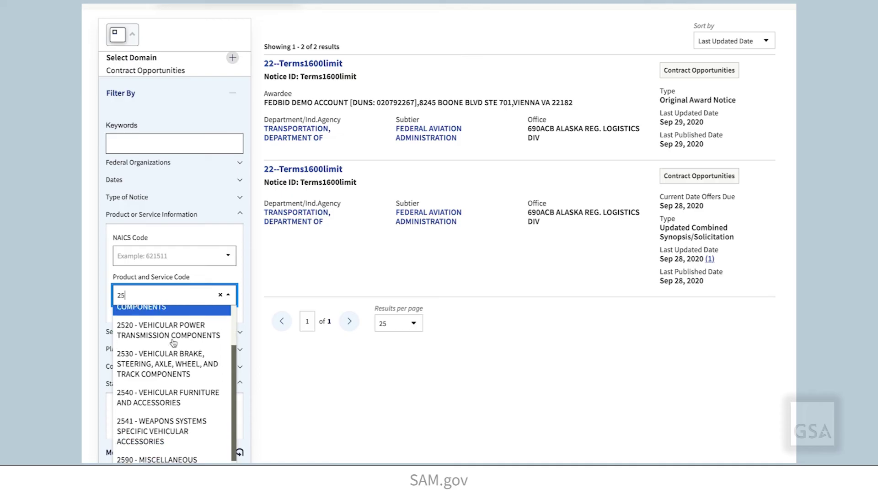
left_click(179, 369)
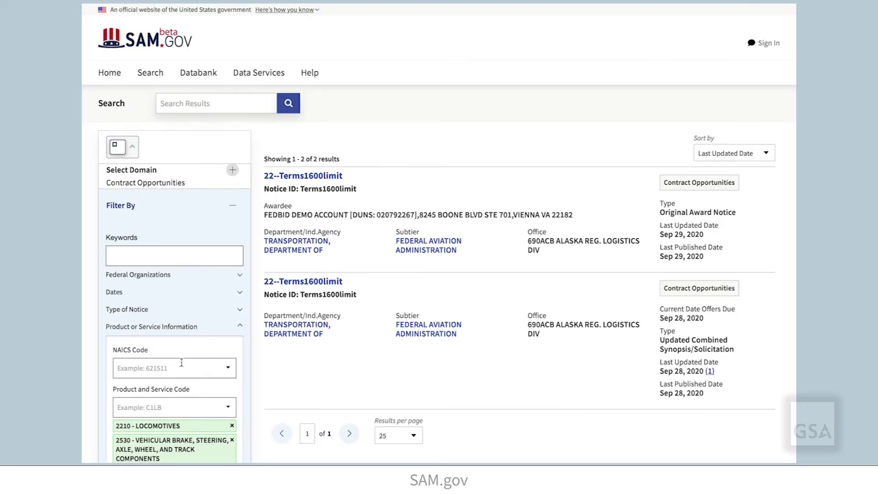
Bring up the One Question feedback survey below the 2933-page results list
scroll(183, 361, "down", 3)
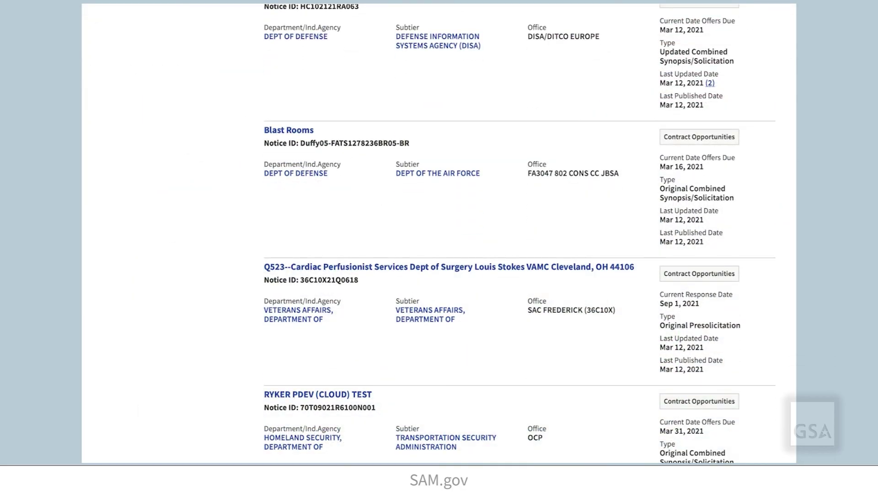
scroll(790, 288, "down", 20)
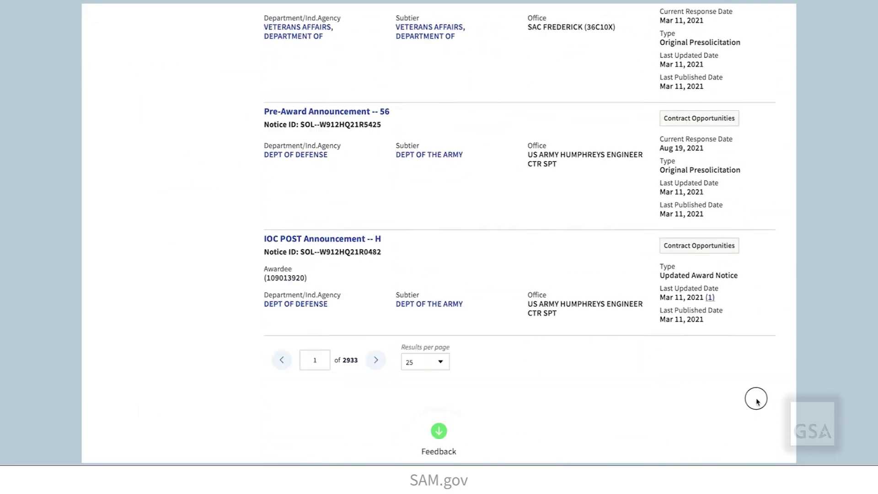
scroll(750, 416, "down", 6)
left_click(440, 143)
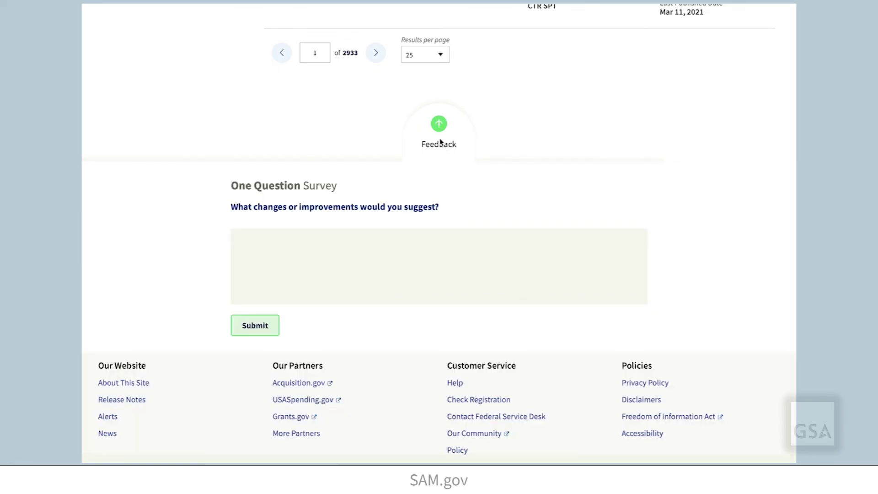